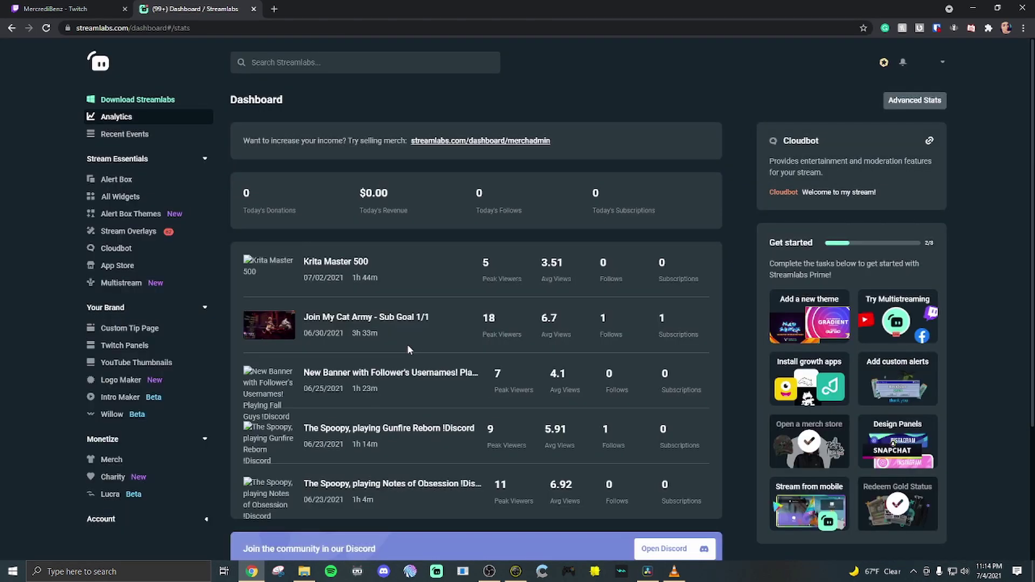
Open the Emote Wall widget in the Streamlabs widget gallery and copy its widget URL.
left_click(134, 197)
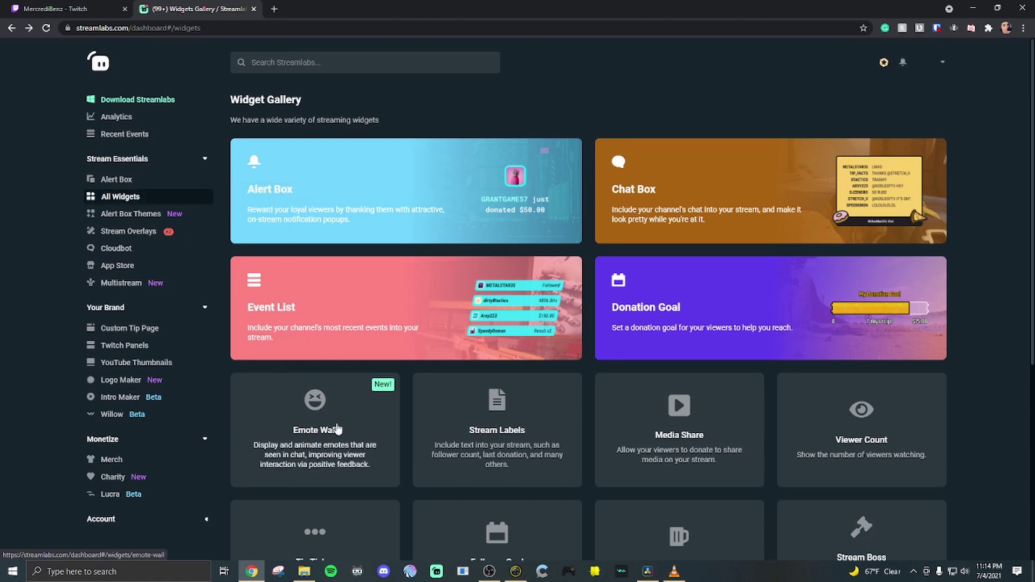
left_click(339, 427)
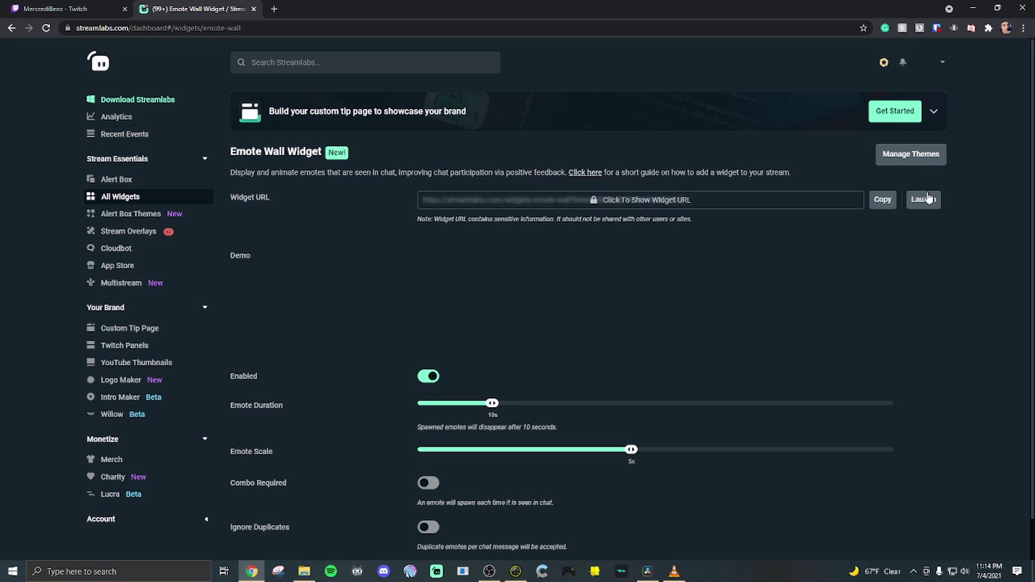
left_click(883, 201)
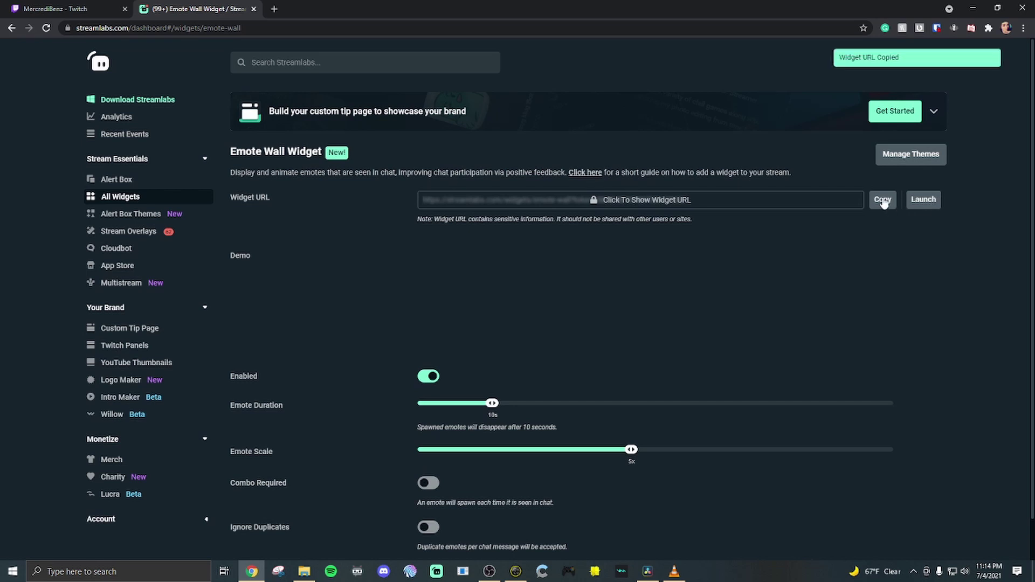
scroll(882, 211, "down", 1)
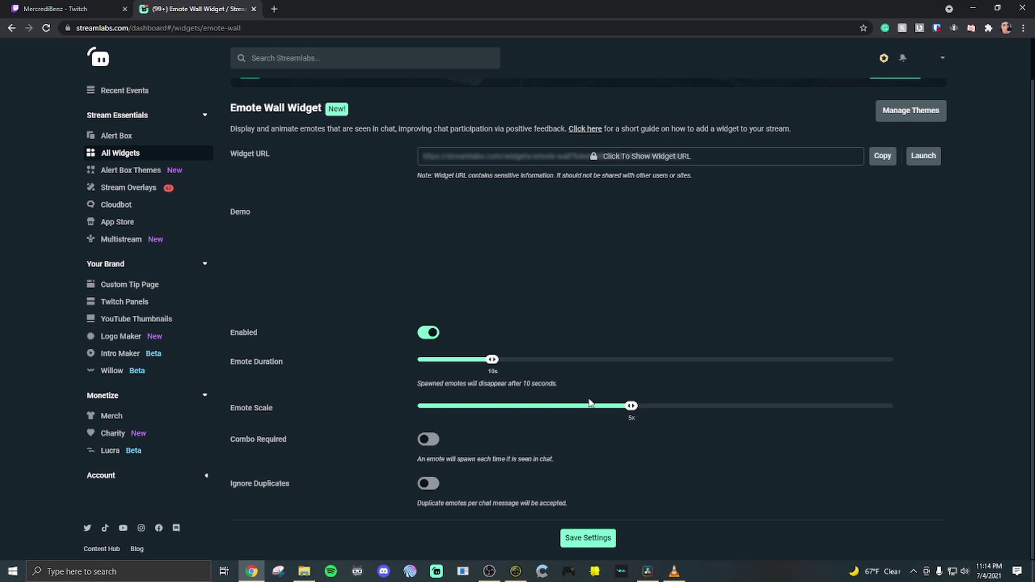
scroll(862, 195, "up", 1)
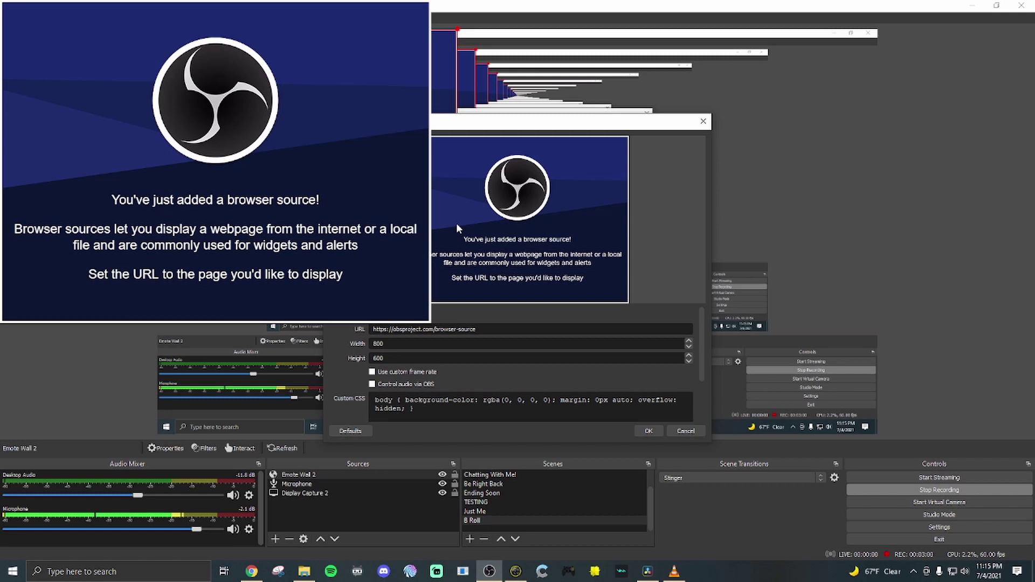
In OBS, replace the URL of the Emote Wall 2 browser source with the copied Streamlabs widget URL containing the access token.
triple_click(490, 329)
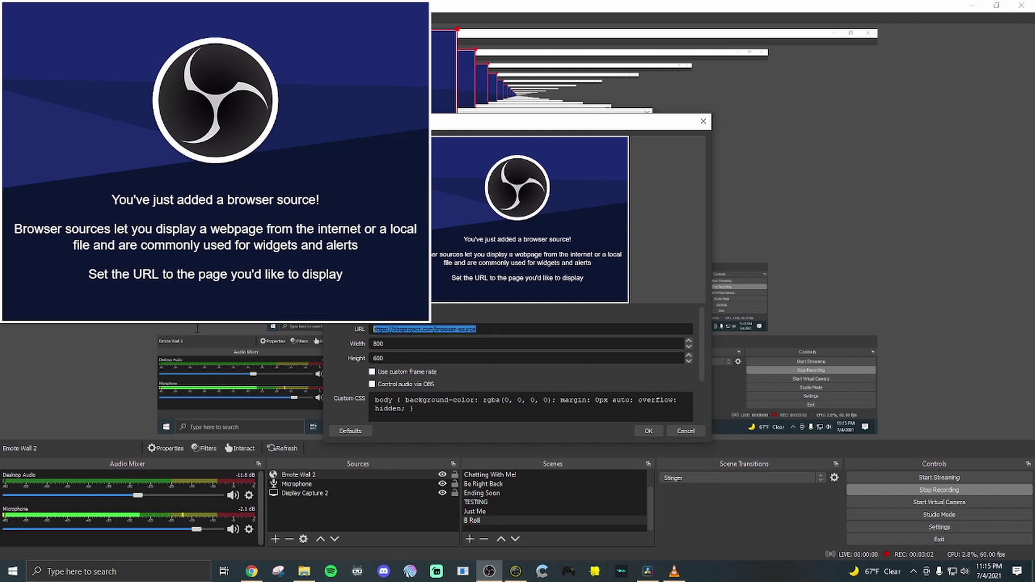
key("ctrl+v")
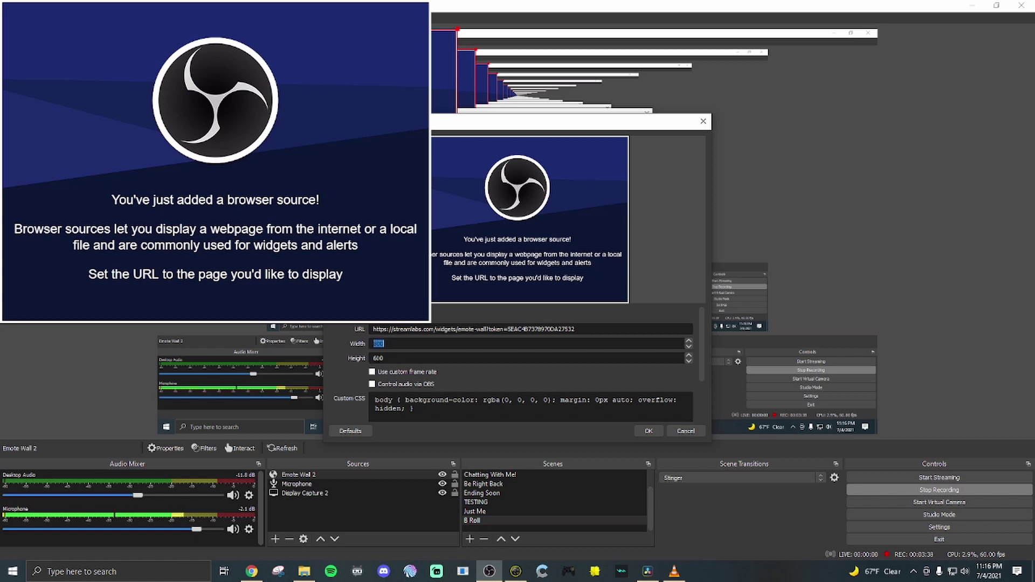
key("Tab")
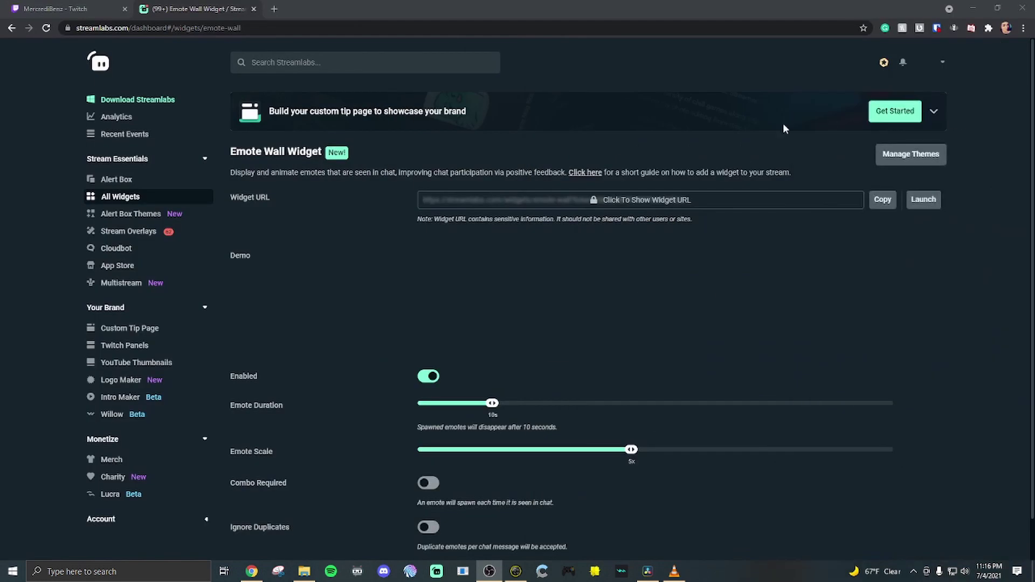
On the Twitch channel page, copy the emotes from the latest chat message and send them as a new message.
left_click(84, 8)
left_click(249, 26)
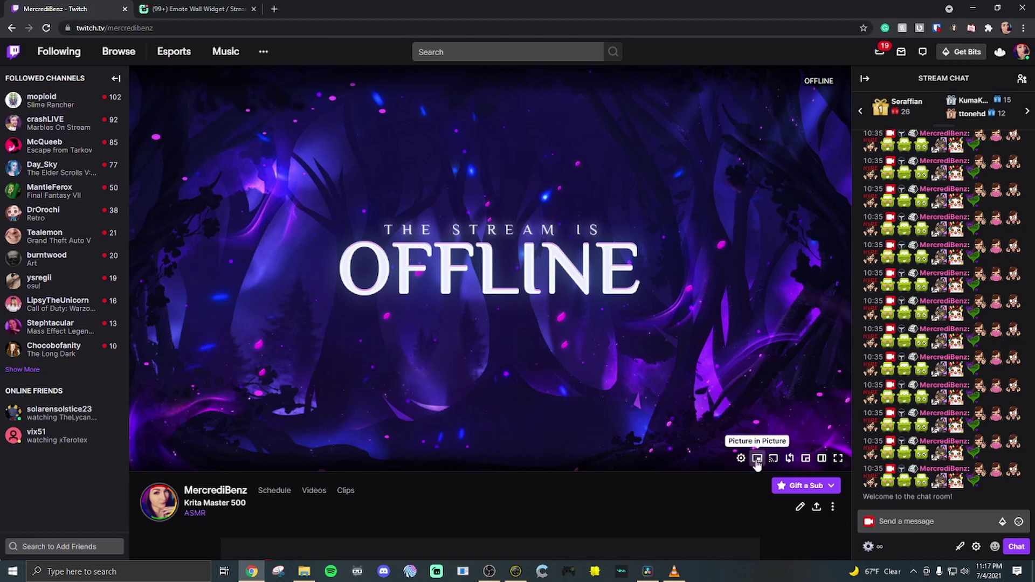
mouse_move(975, 475)
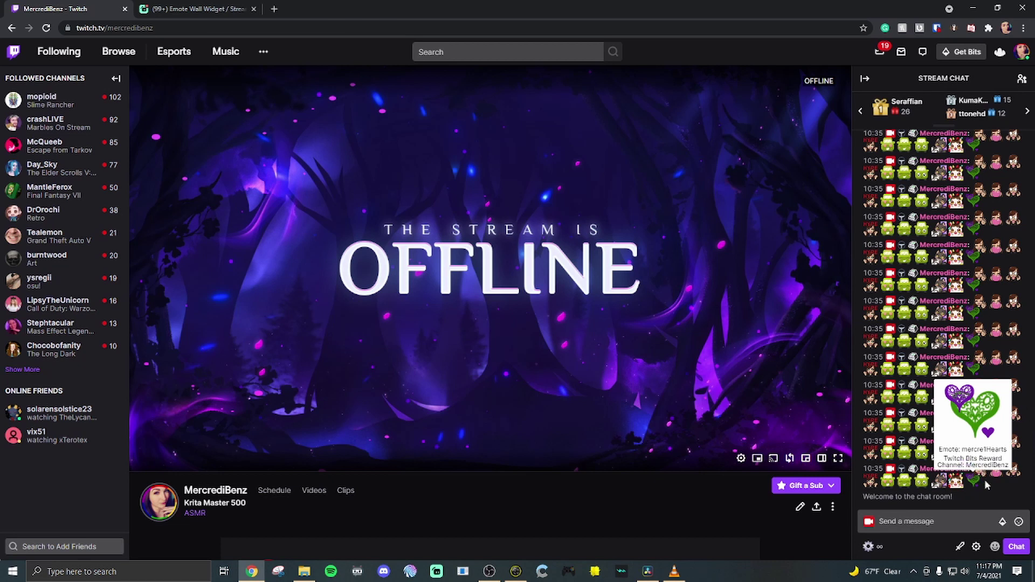
left_click_drag(982, 483, 979, 472)
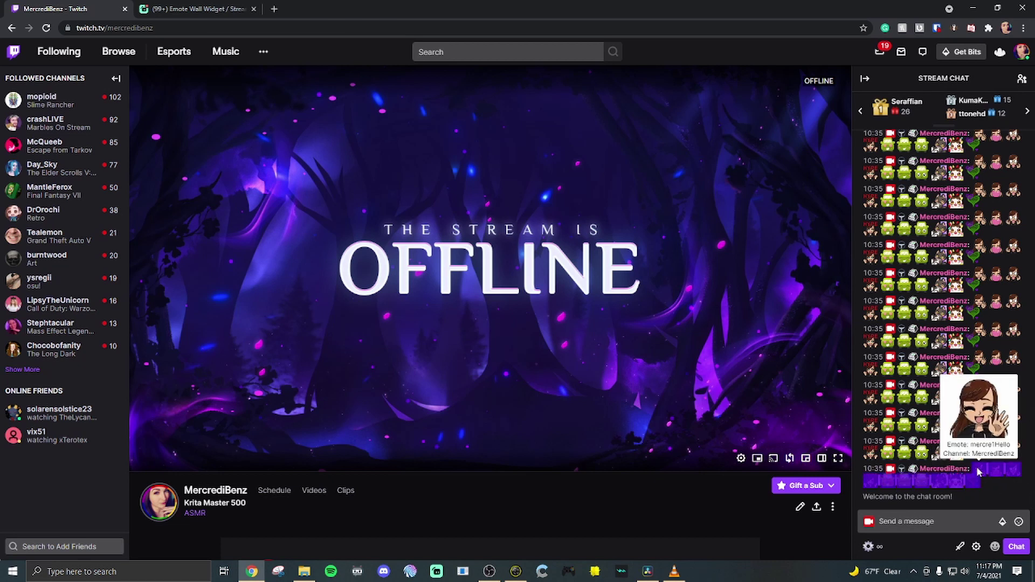
left_click(927, 522)
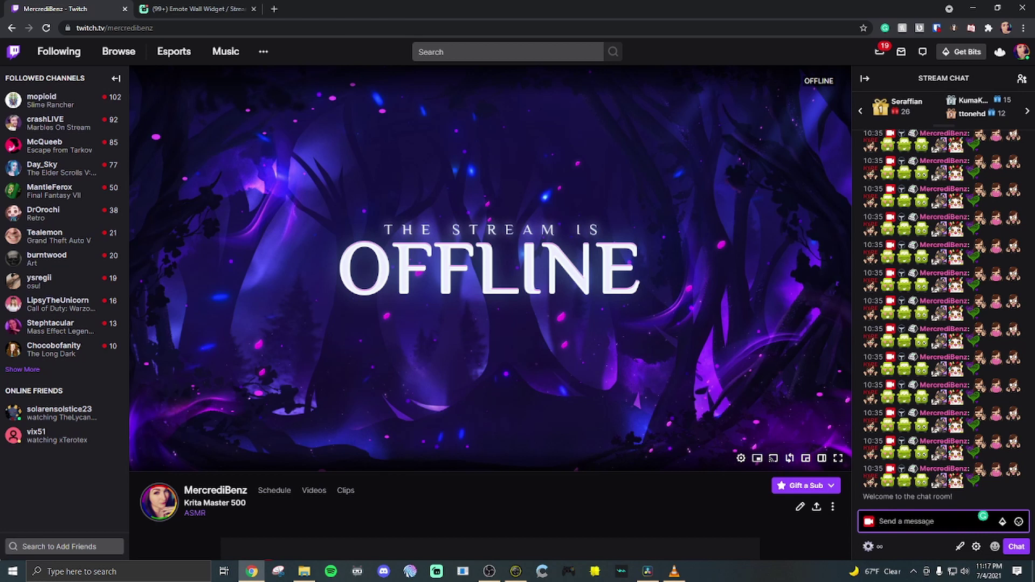
key("ctrl+v")
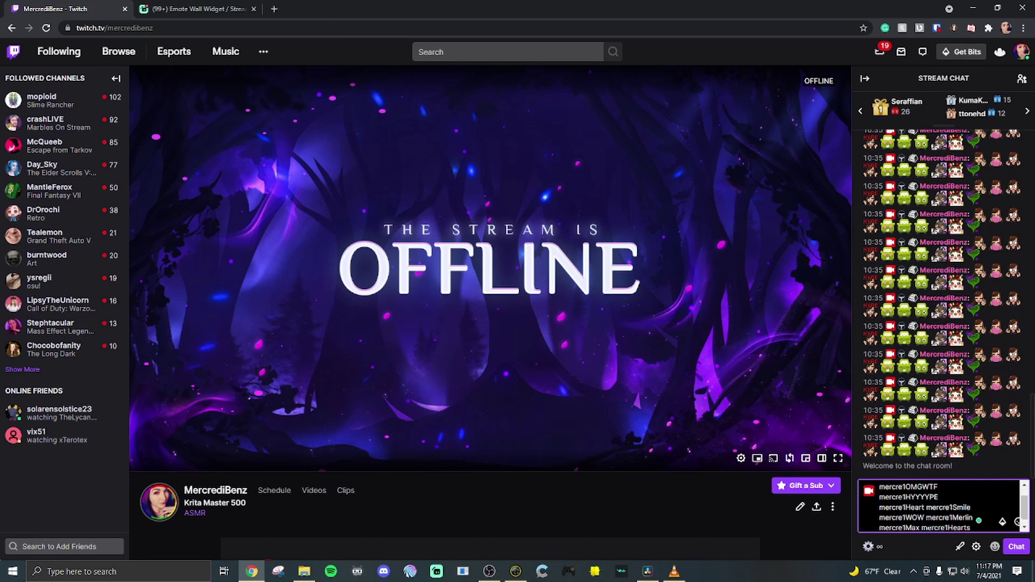
key("Return")
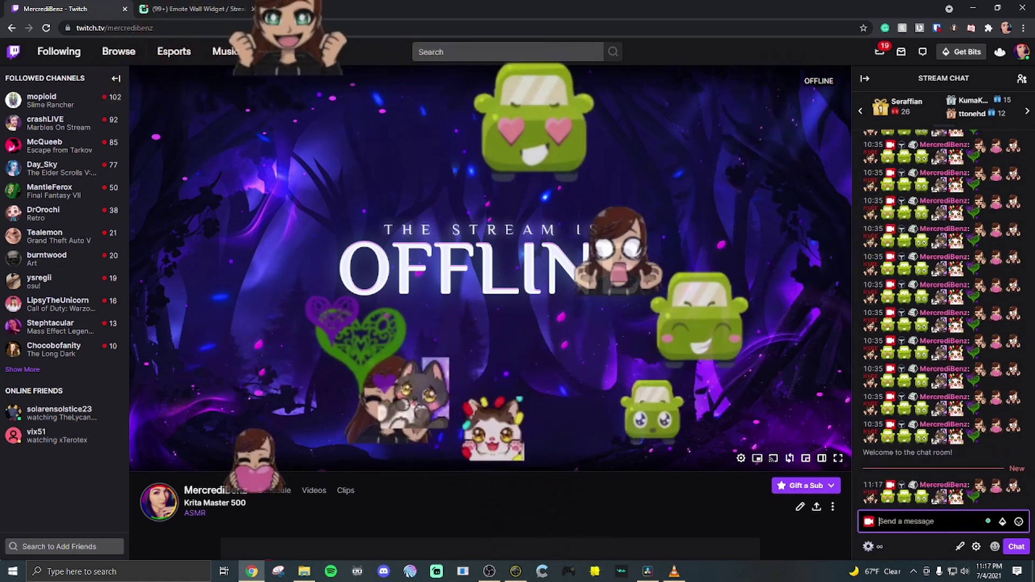
Open the StreamElements overlays page in a new browser tab.
left_click(274, 9)
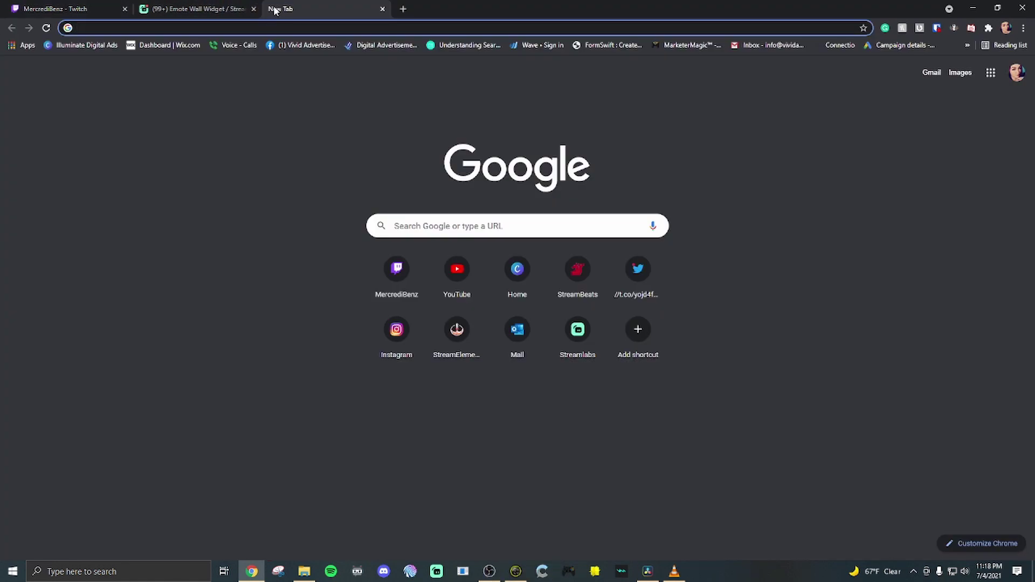
type("Streame")
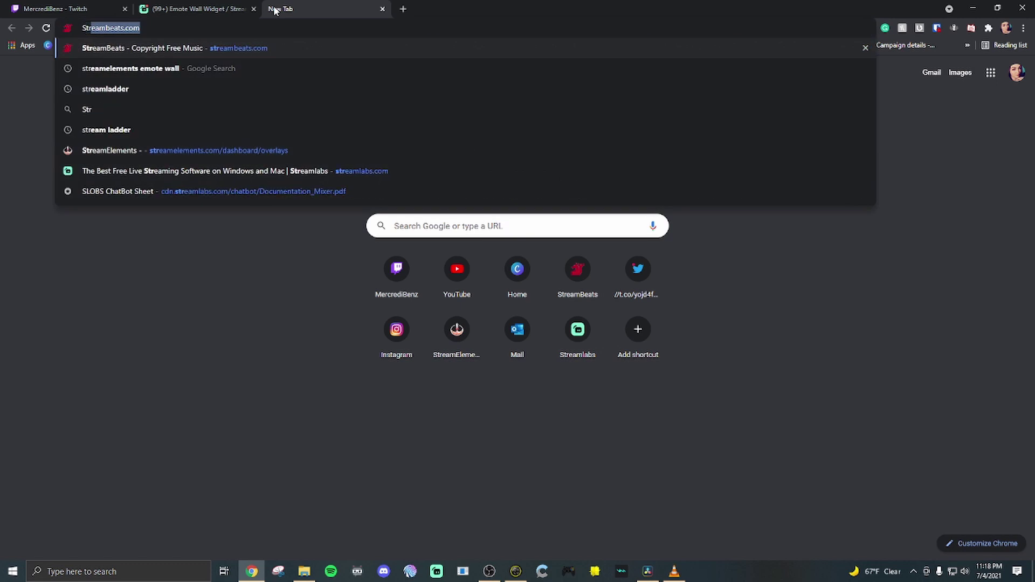
type("lemen")
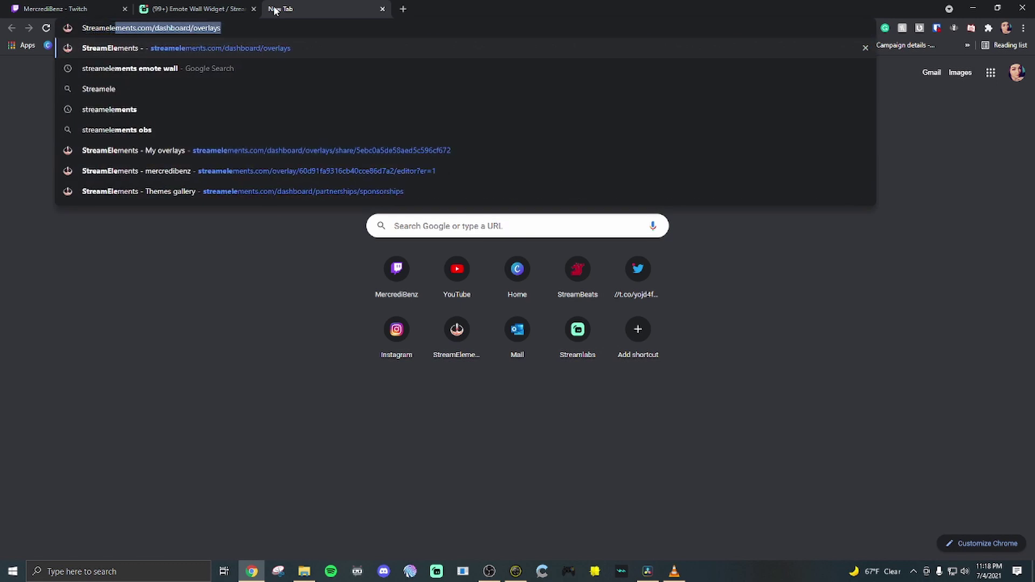
key("Return")
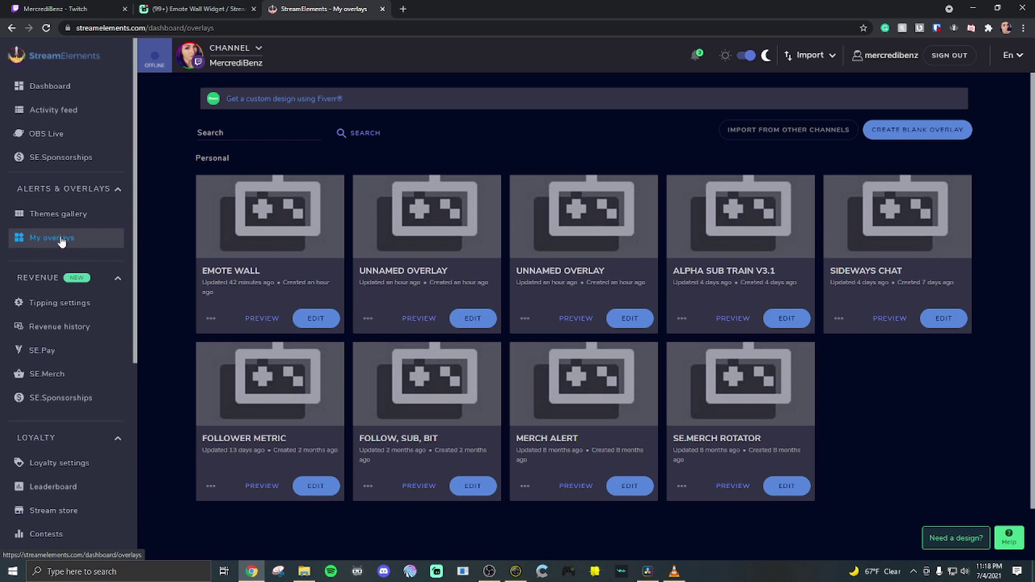
Create a blank overlay, add the Kappagen widget from the alerts, and enlarge it to fill the whole canvas.
left_click(912, 133)
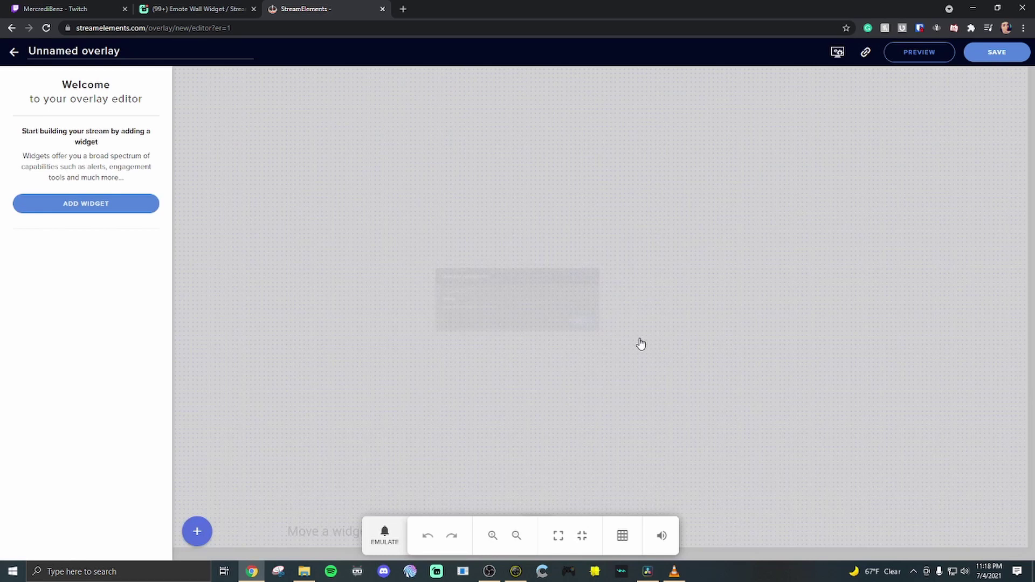
left_click(114, 207)
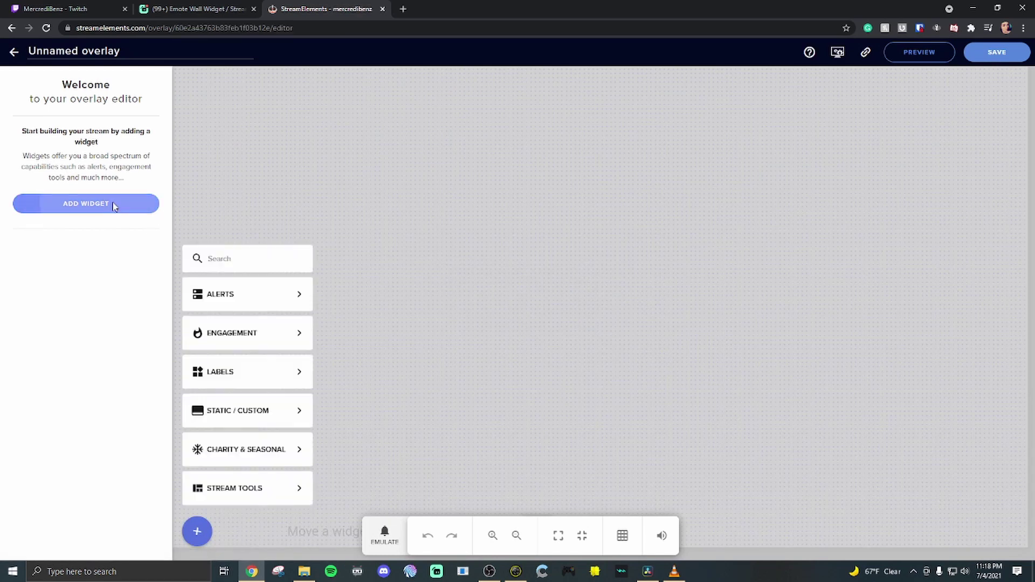
mouse_move(266, 294)
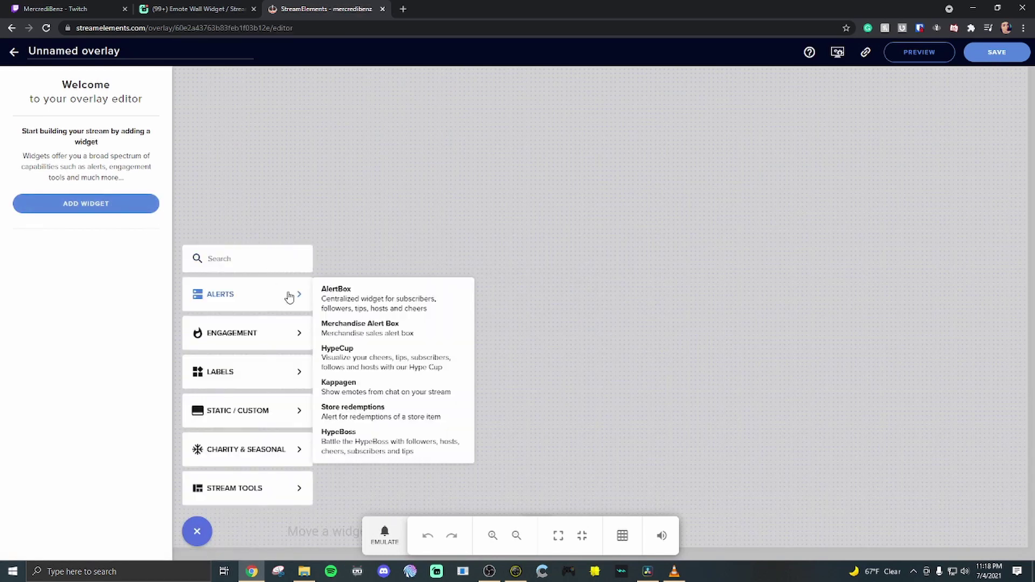
left_click(404, 389)
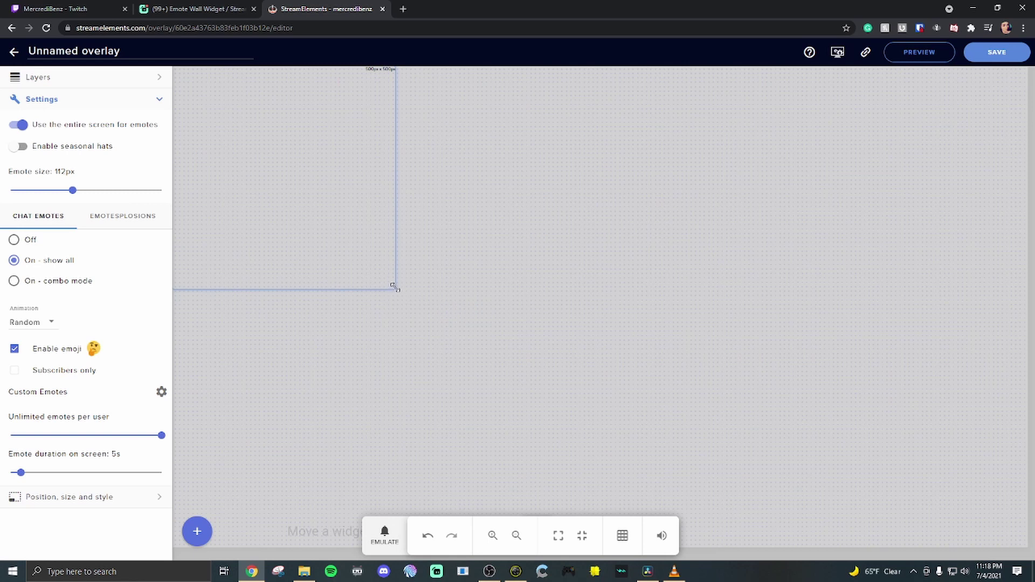
left_click_drag(394, 290, 1027, 547)
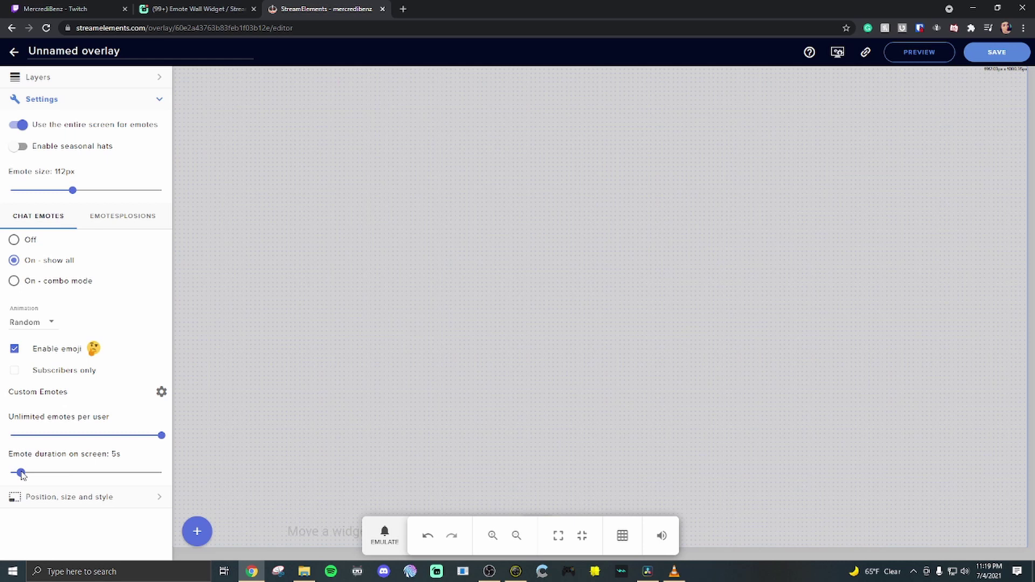
Set the emote duration on screen to 10s and the chat emote animation to Bubble.
left_click_drag(20, 473, 33, 473)
left_click(51, 326)
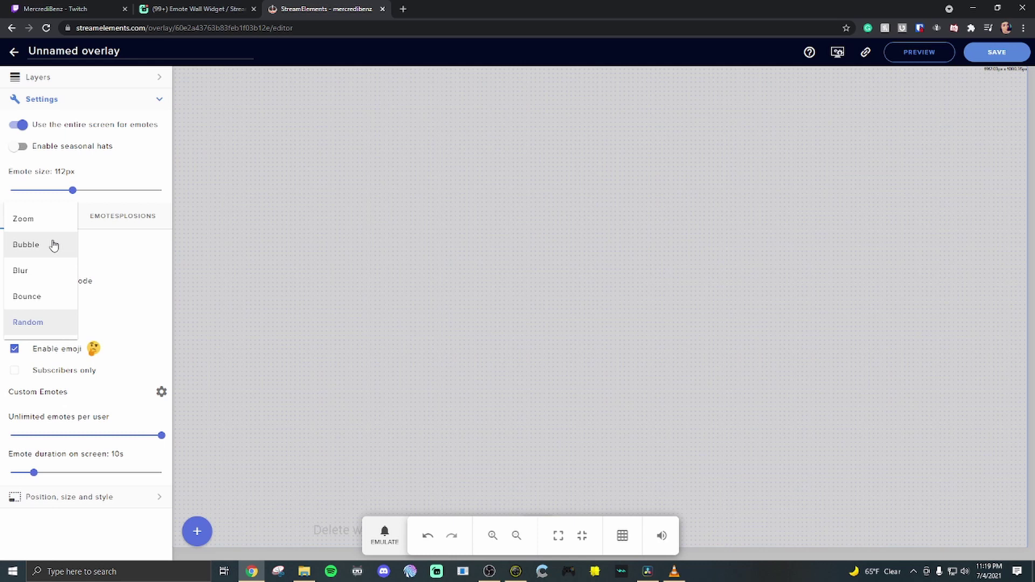
left_click(43, 256)
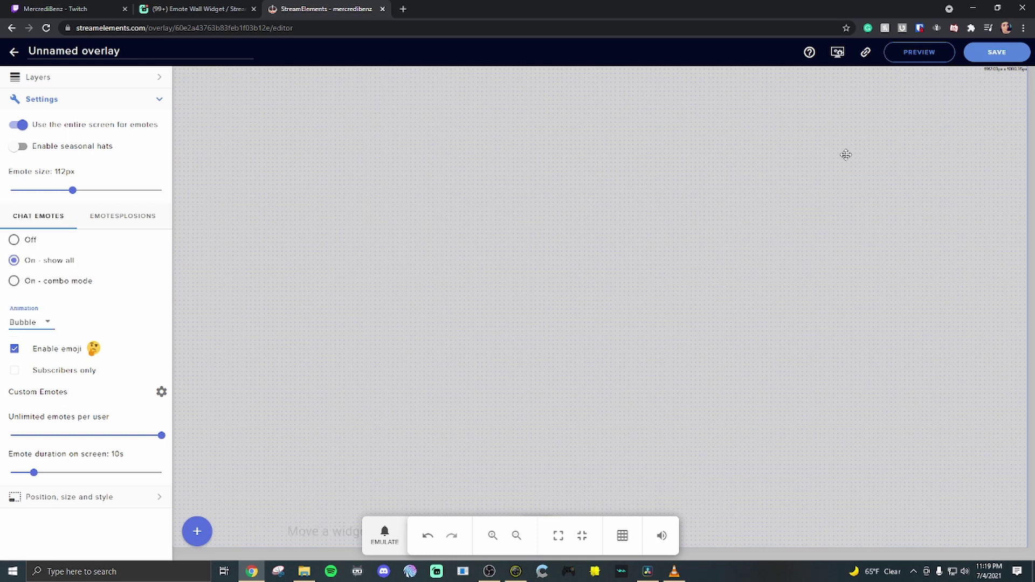
Save the overlay under the name Emote Wall and copy its overlay URL.
left_click(989, 58)
left_click(436, 297)
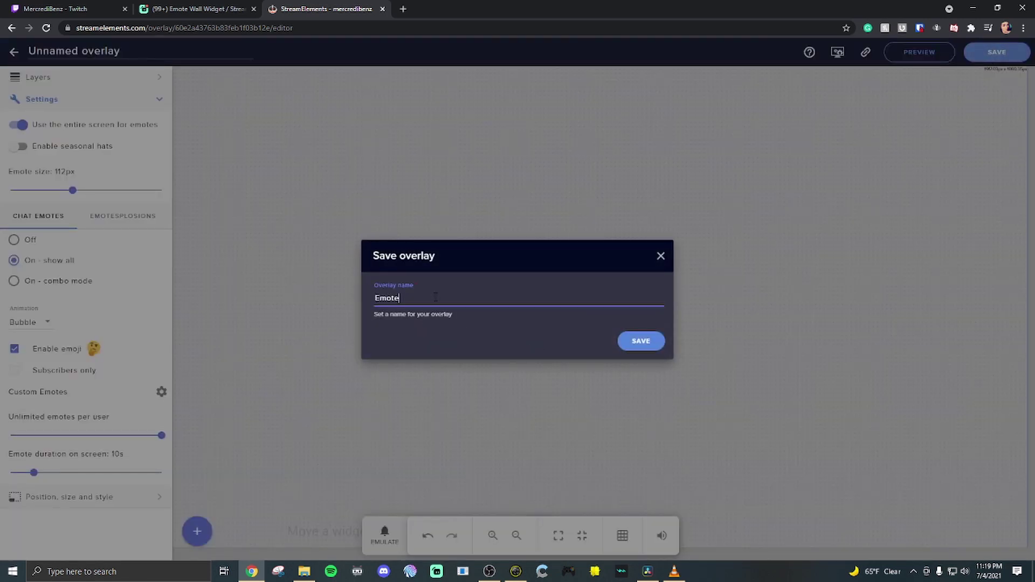
left_click(637, 341)
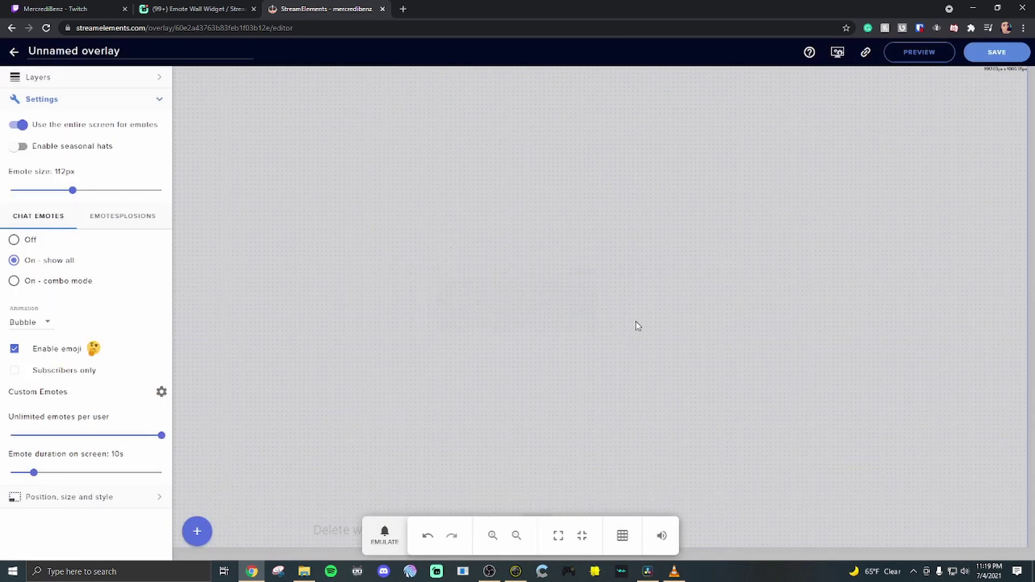
left_click(866, 54)
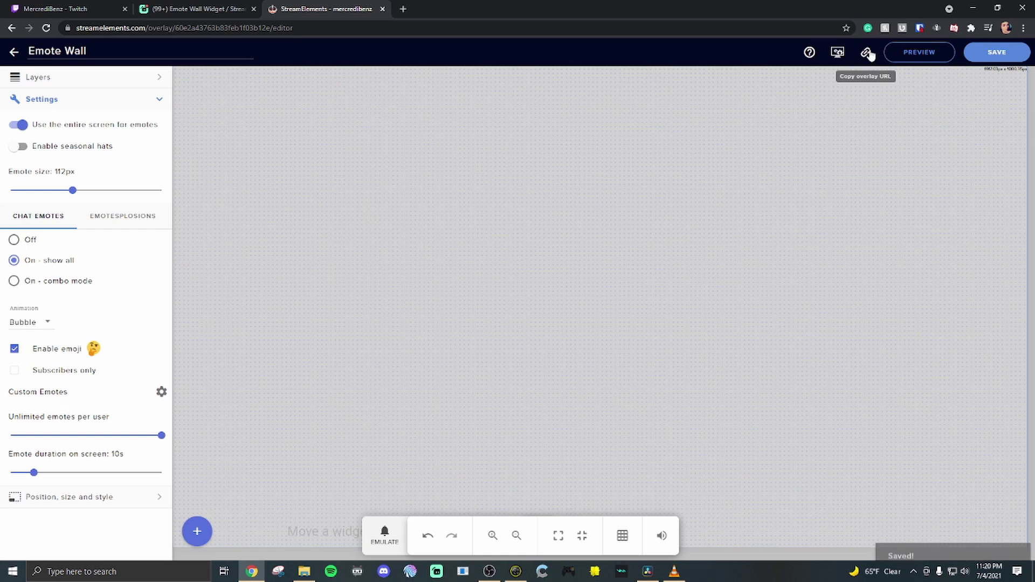
left_click(868, 54)
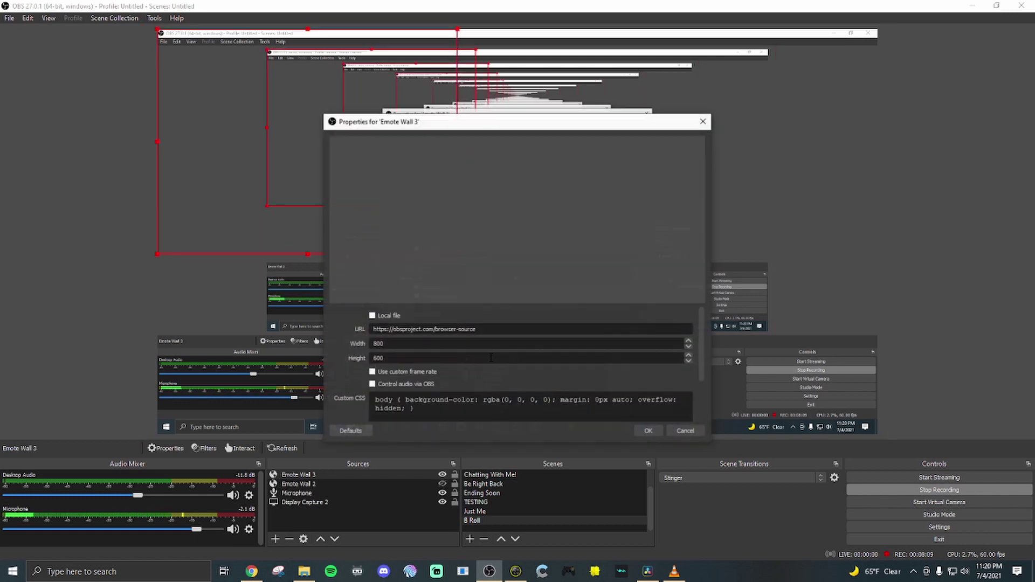
In OBS, replace the URL of the Emote Wall 3 browser source with the copied private StreamElements overlay URL.
triple_click(491, 330)
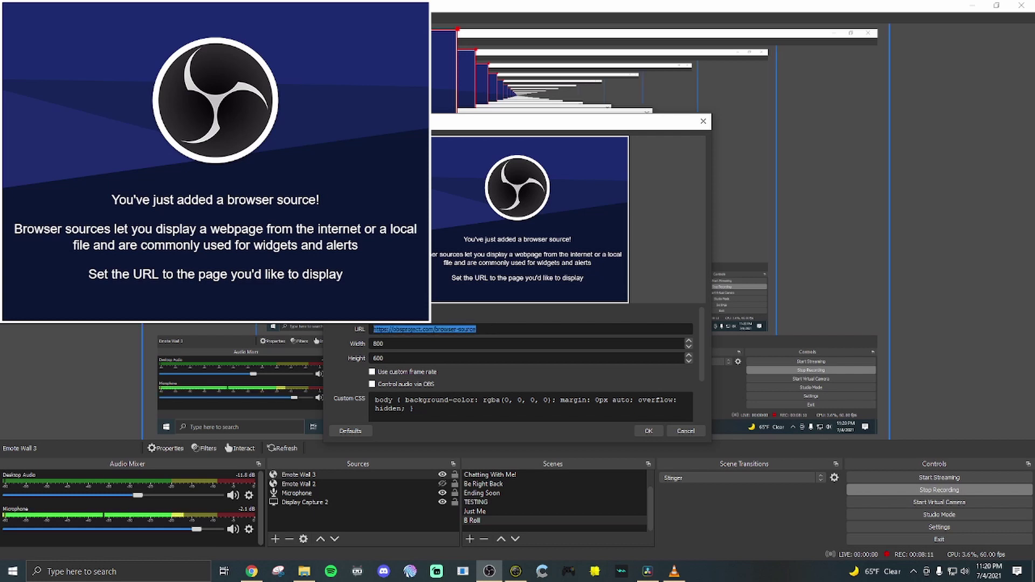
key("ctrl+v")
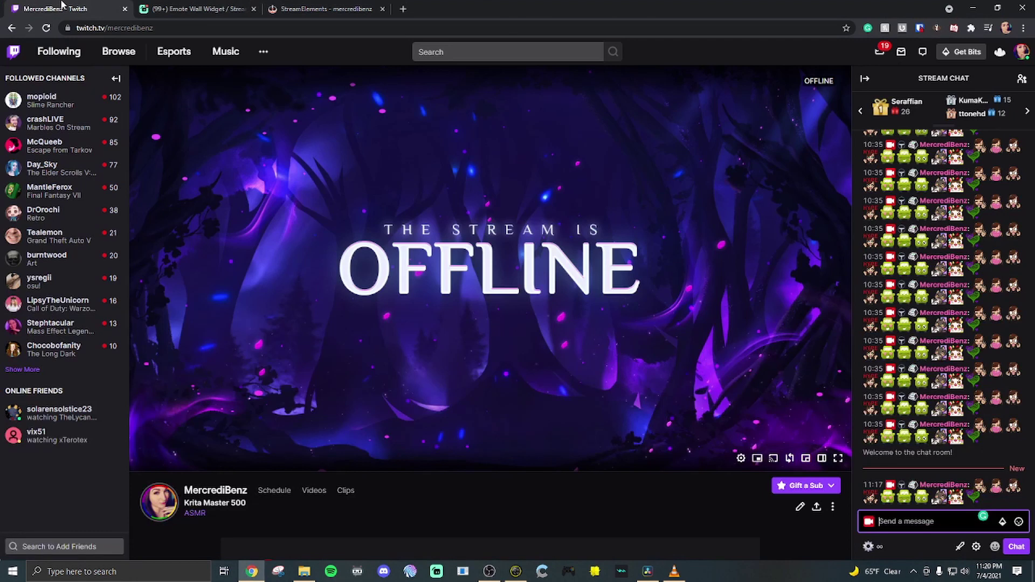
Send the copied emotes in the Twitch chat, paste them once more, and return to the StreamElements overlay editor.
key("ctrl+v")
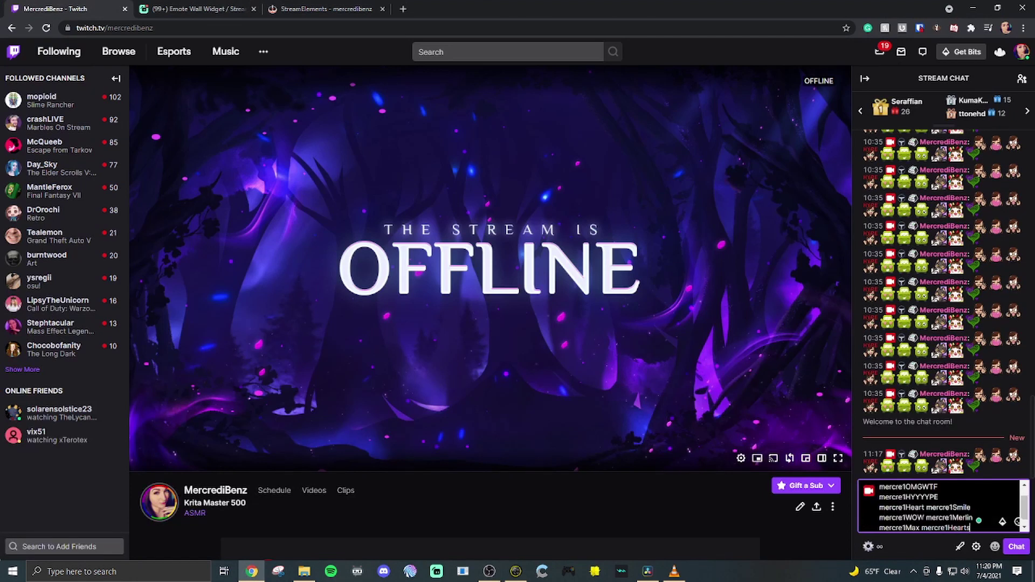
key("Return")
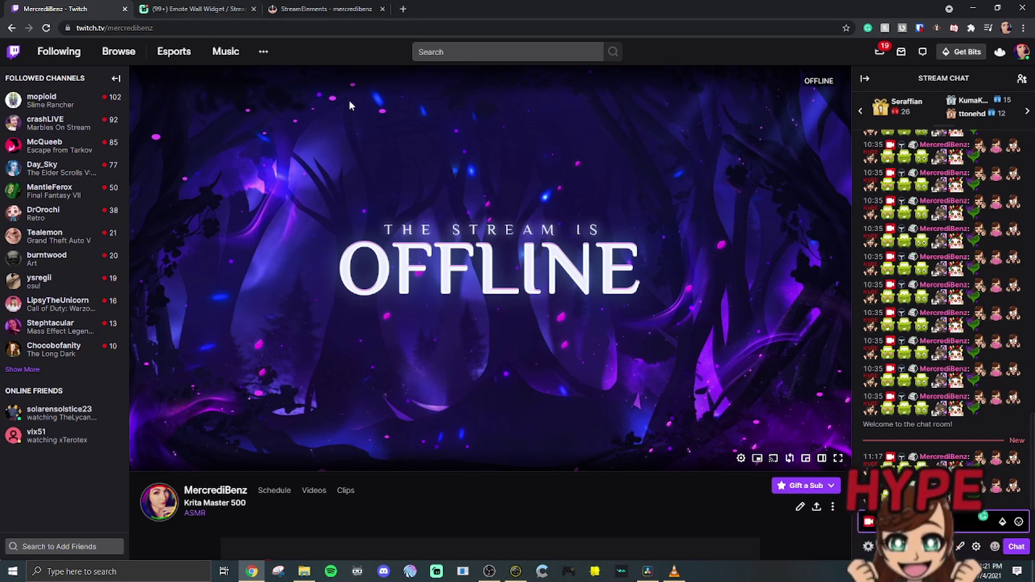
key("ctrl+v")
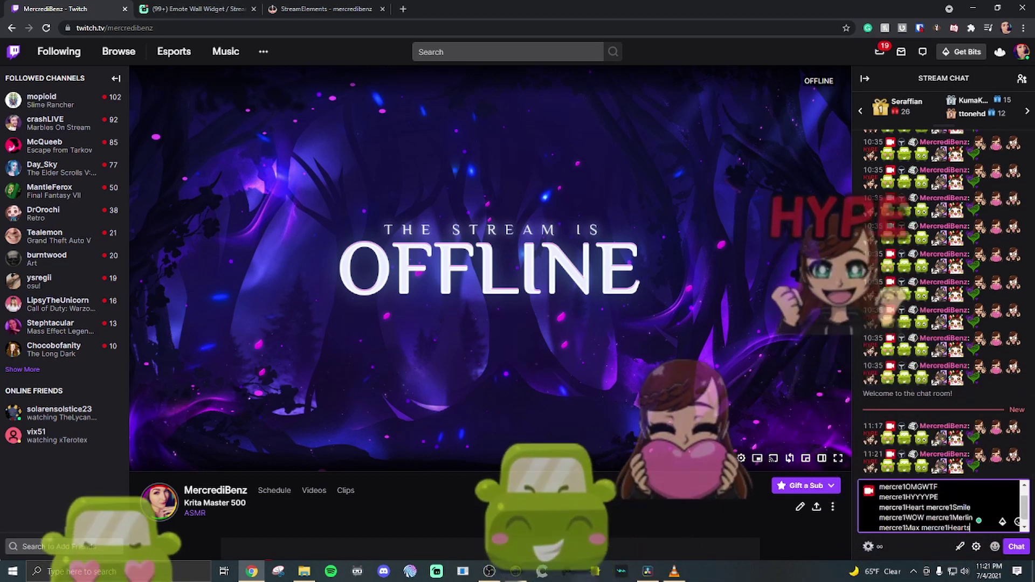
key("ctrl+shift+Tab")
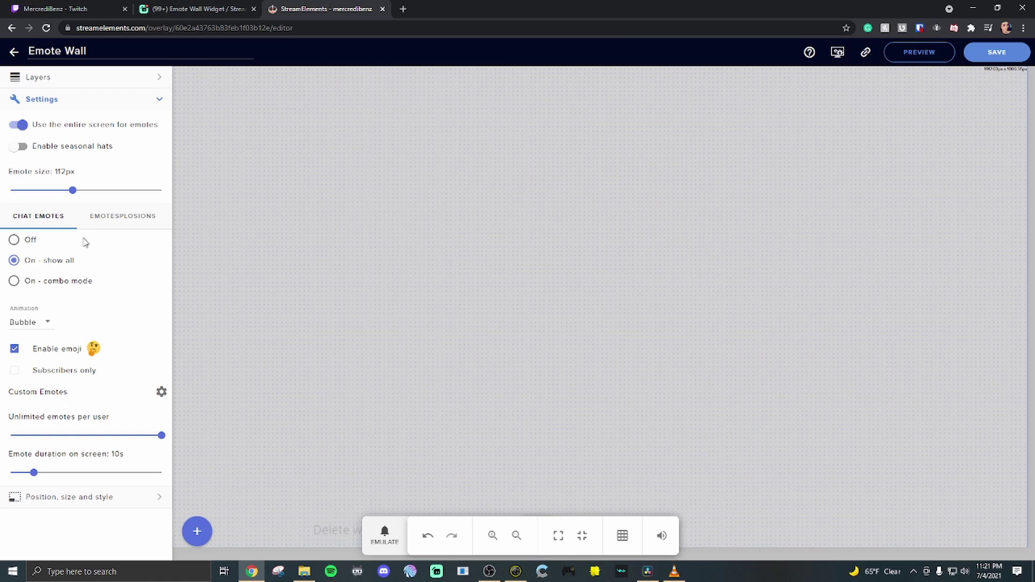
Set the Emotesplosions animation to Explosion, save the overlay and test it with an emulated follower event.
left_click(118, 221)
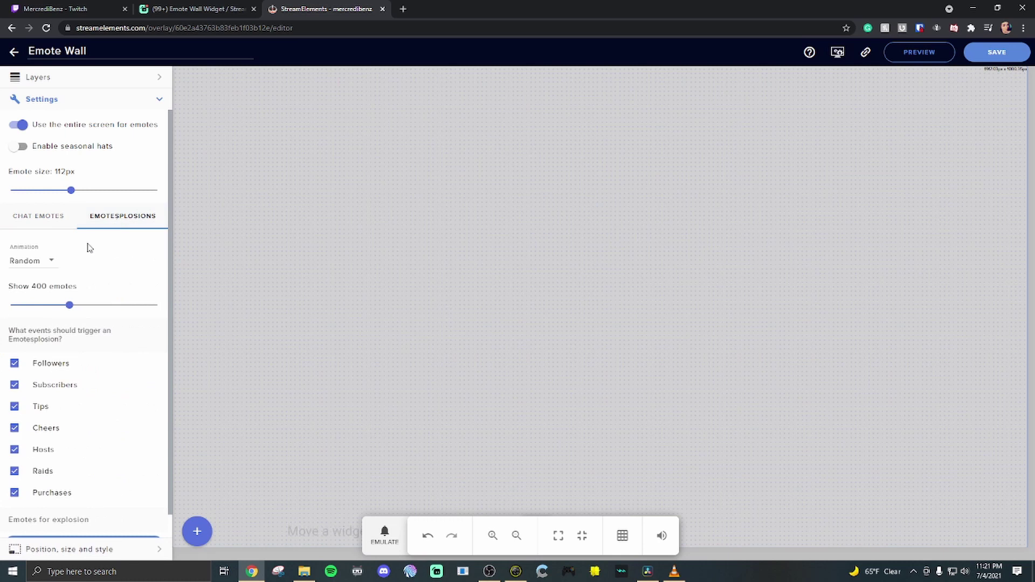
left_click(52, 264)
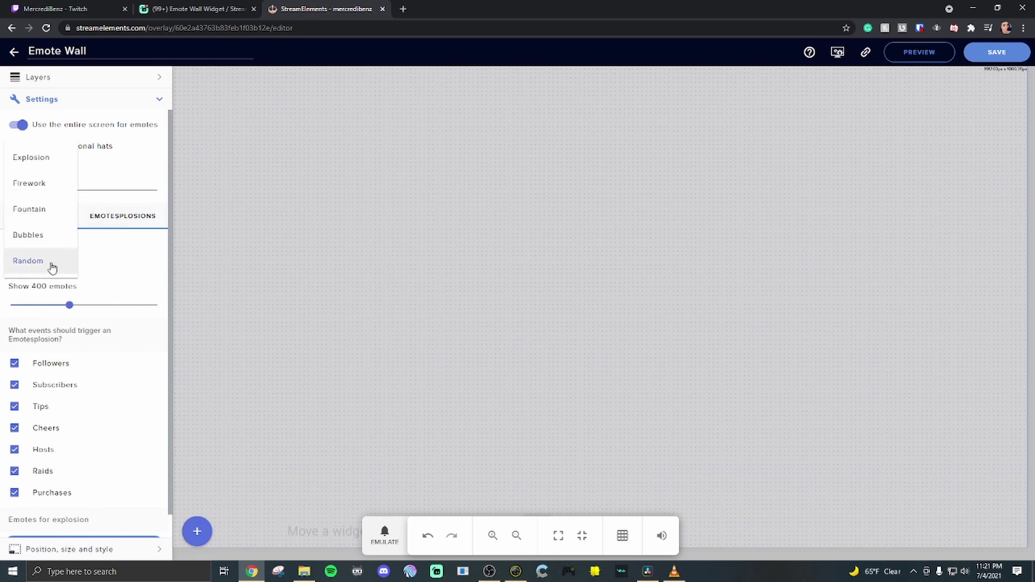
left_click(50, 161)
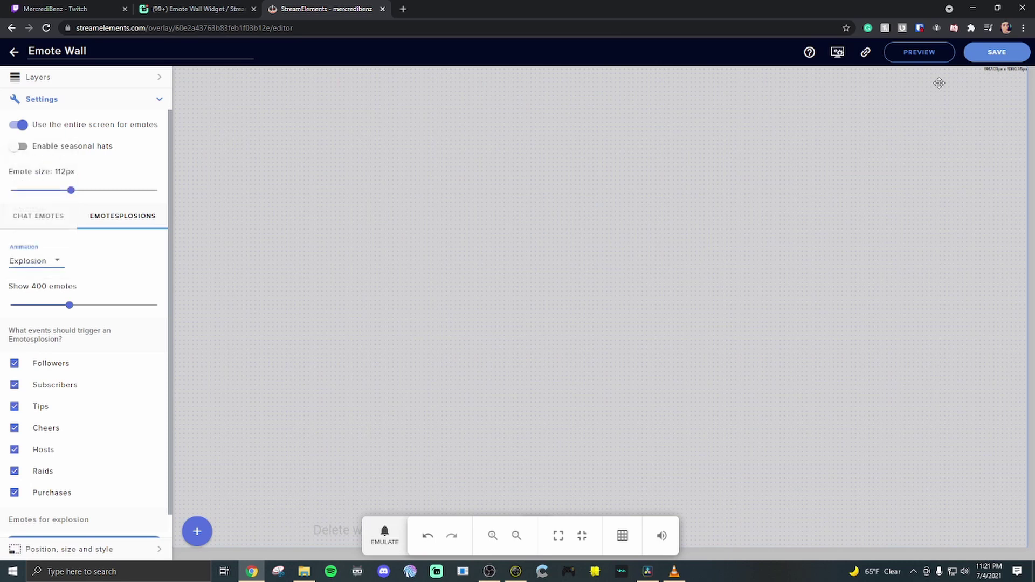
left_click(1008, 54)
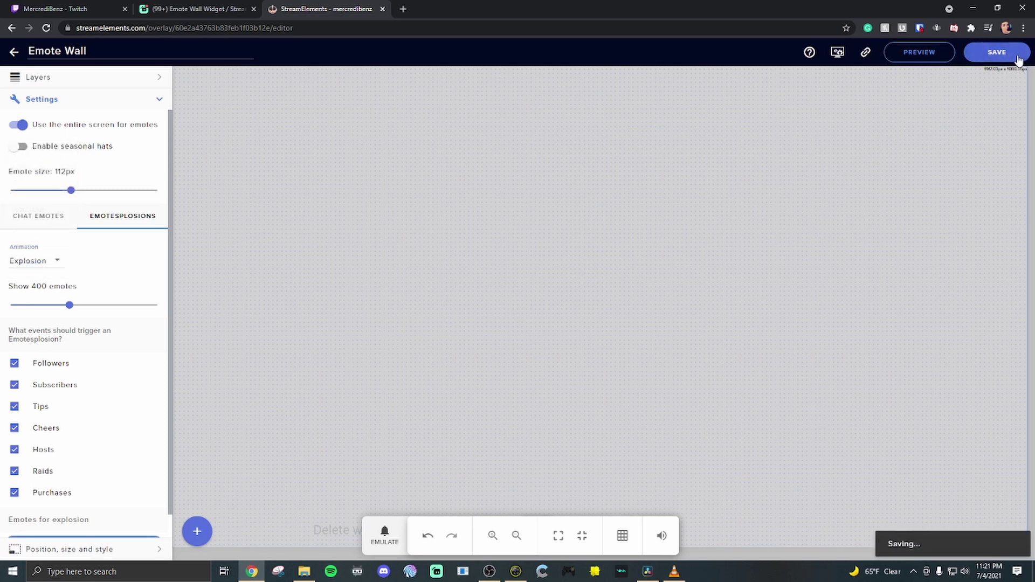
left_click(389, 539)
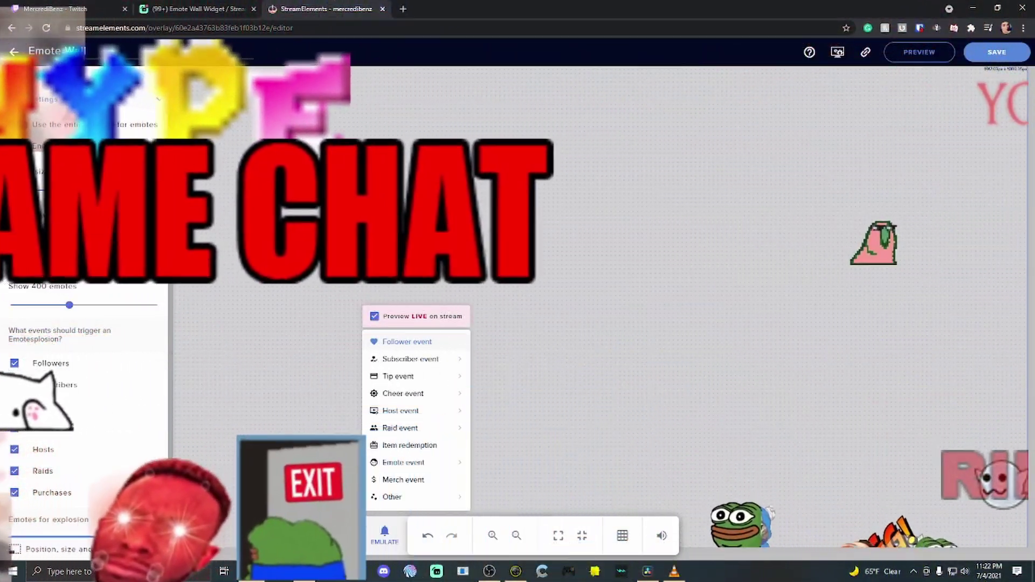
Change the Emotesplosions animation to Firework, emulate an event to test it and save the overlay.
left_click(56, 263)
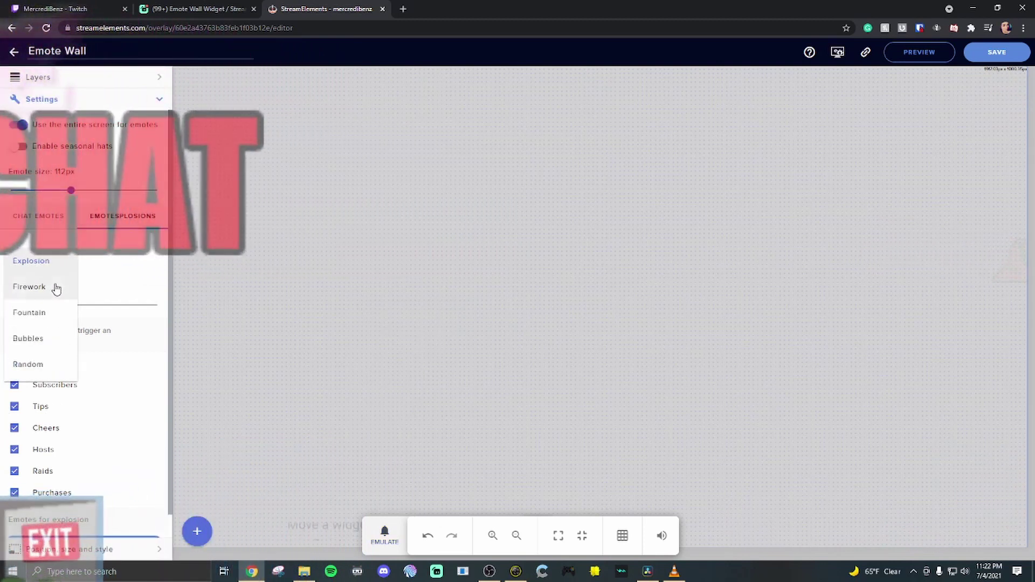
left_click(33, 286)
left_click(387, 535)
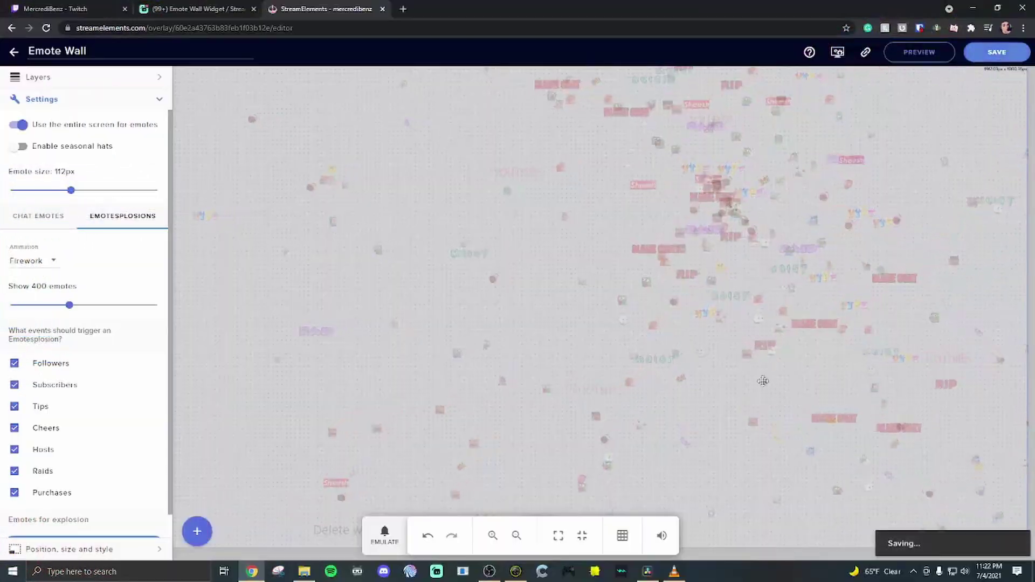
key("ctrl+s")
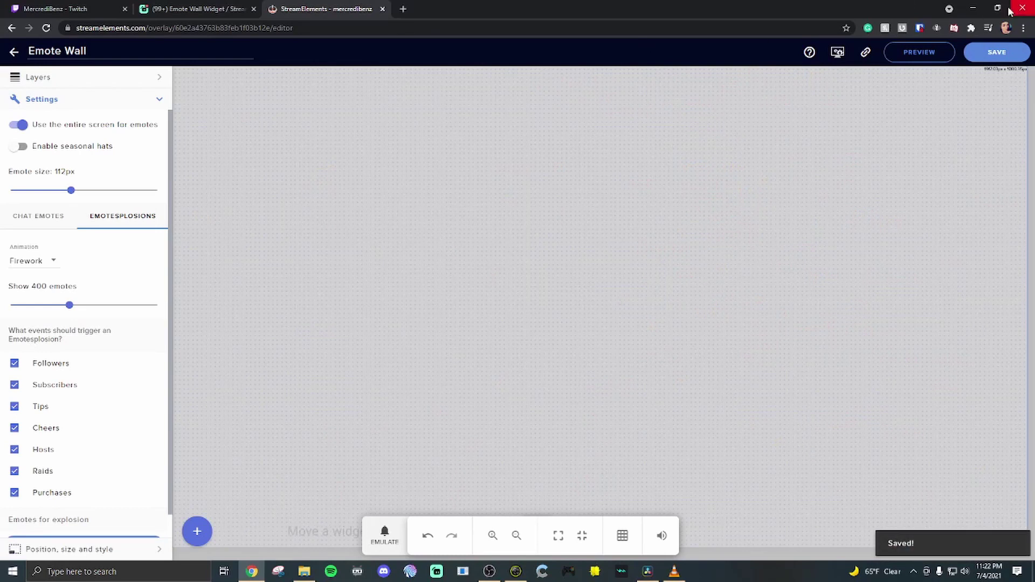